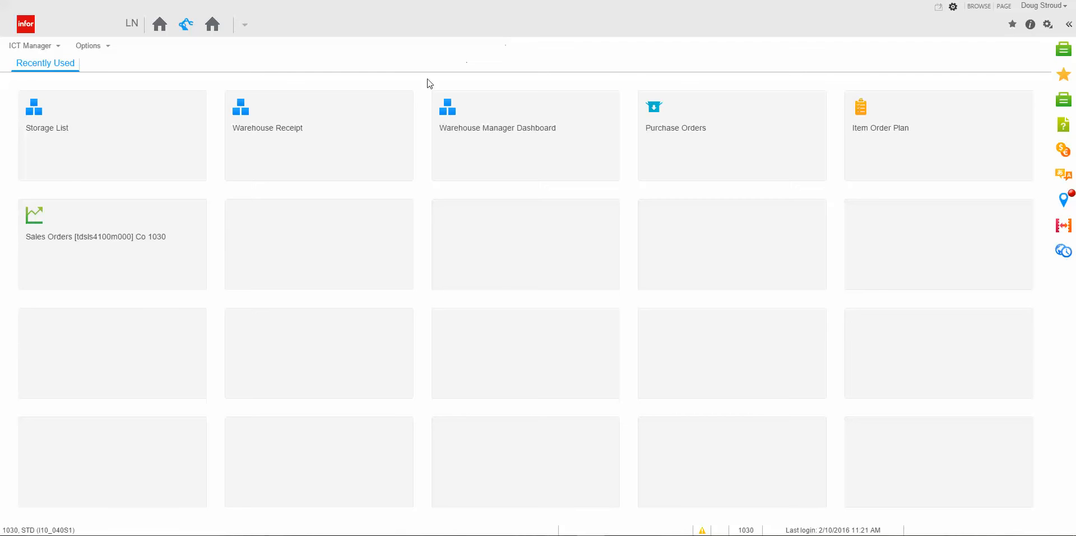
Open the Warehouse Manager Dashboard and filter it to origin Purchase and the order number of the 2/10/2016 order.
left_click(526, 121)
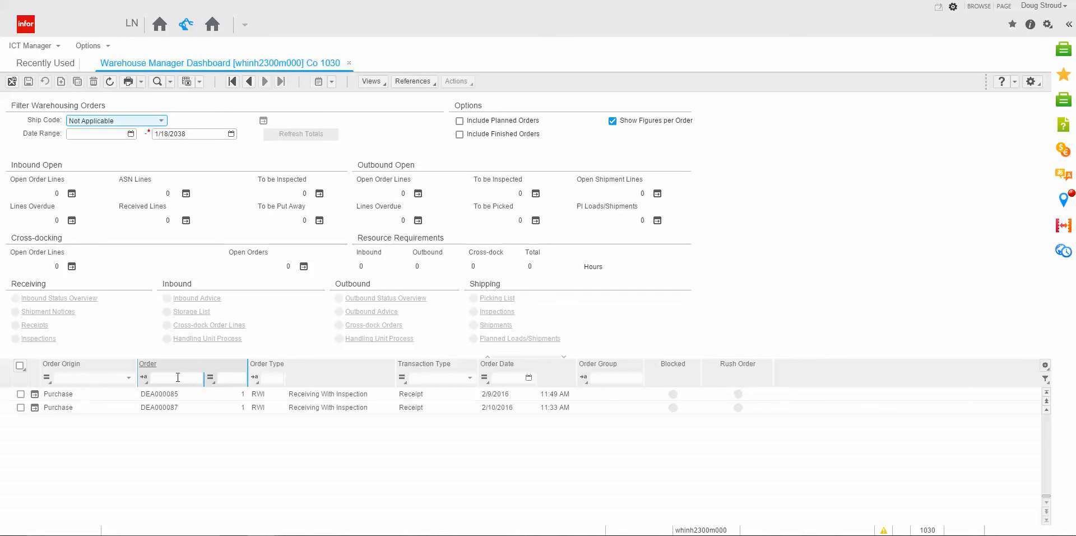
left_click(128, 379)
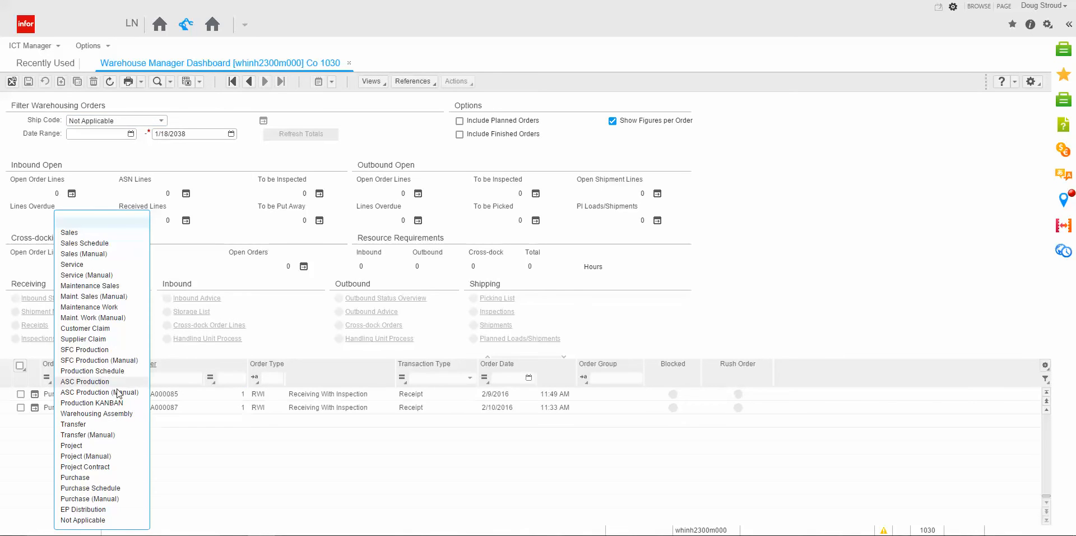
left_click(76, 478)
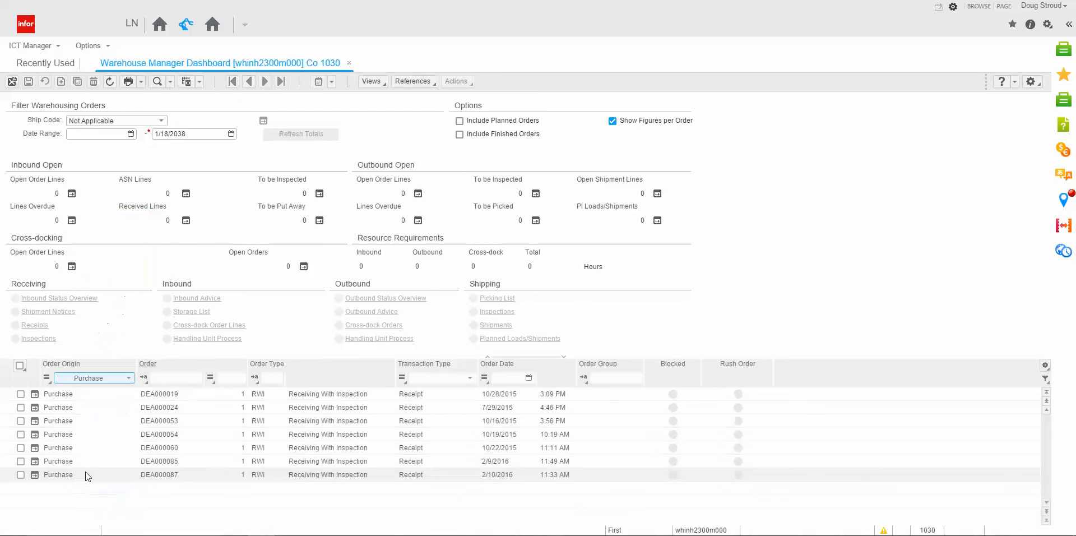
left_click_drag(188, 477, 140, 477)
key("ctrl+c")
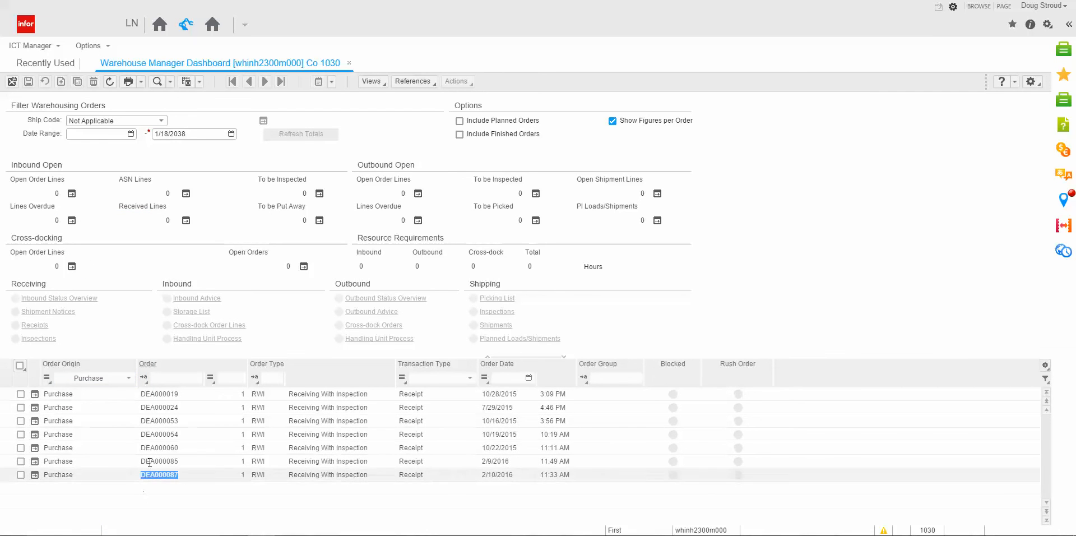
left_click(180, 379)
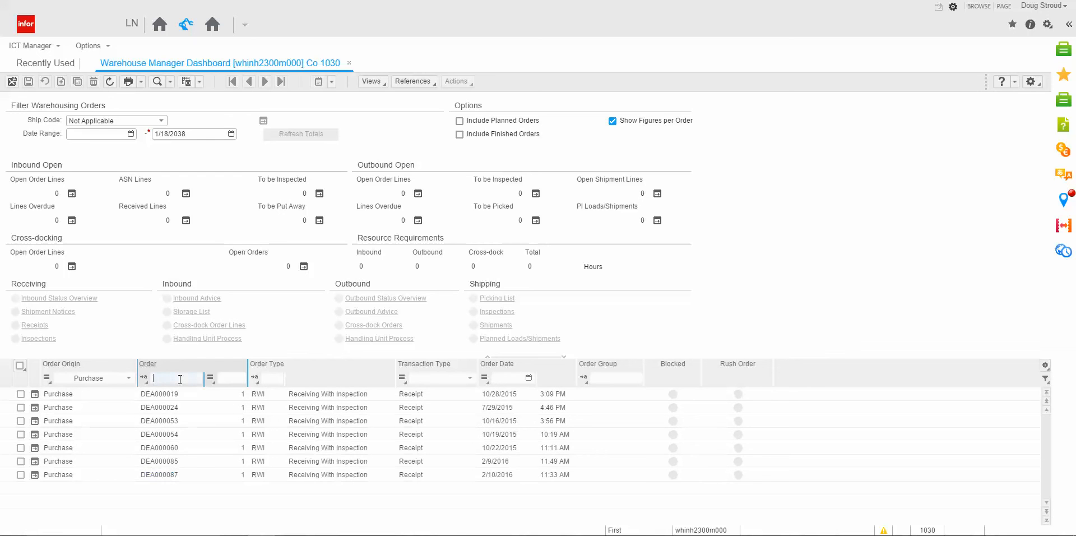
key("ctrl+v")
key("Tab")
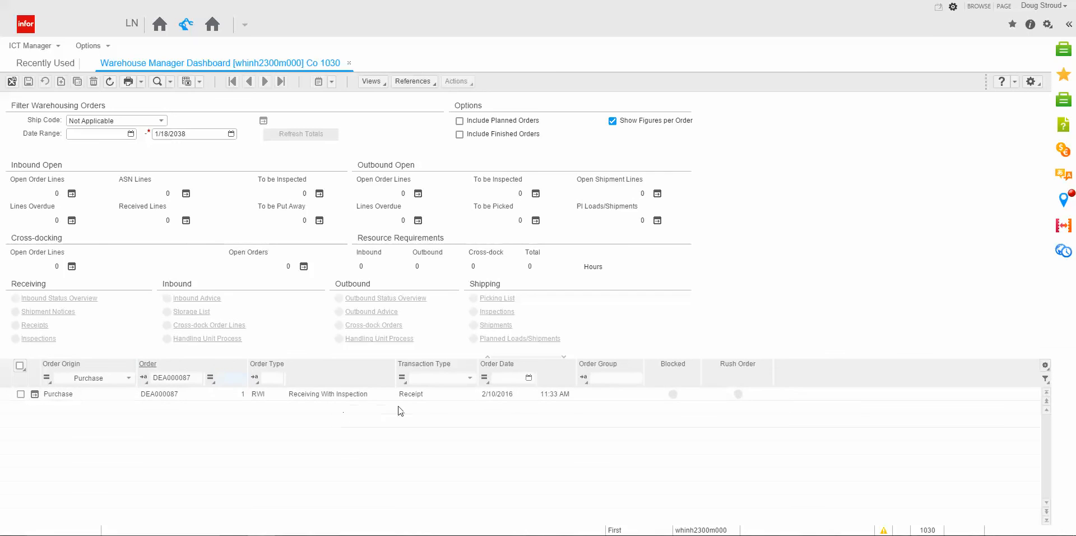
Examine the filtered order's inbound status overview and the activities of line 10, closing those views and the dashboard.
left_click(19, 394)
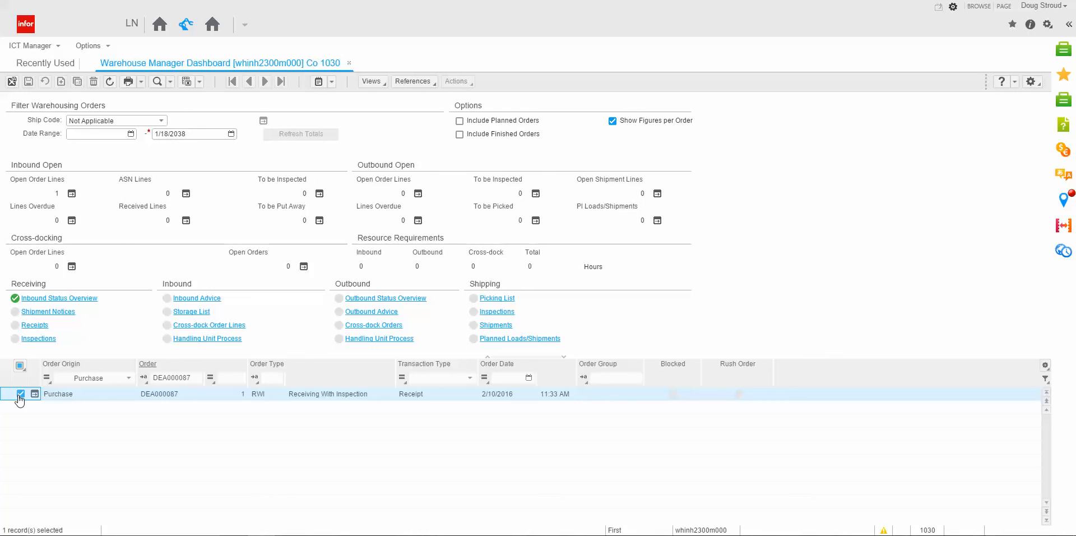
left_click(47, 299)
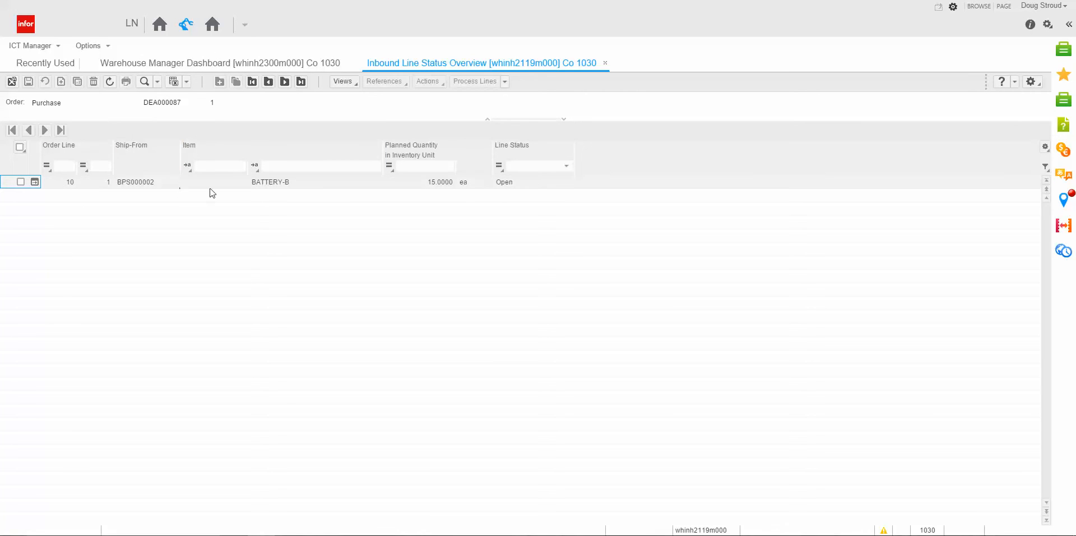
left_click(34, 183)
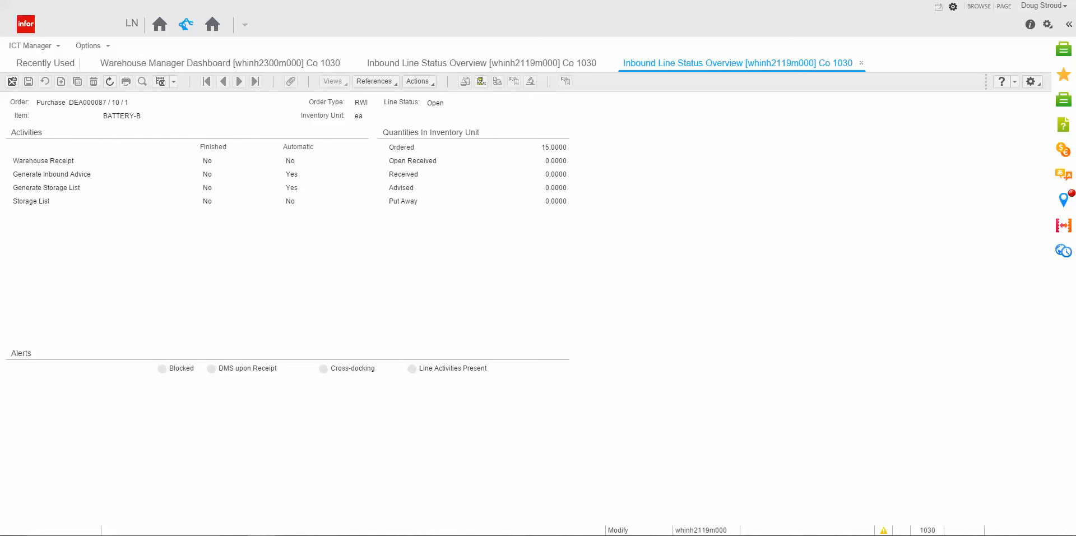
left_click(862, 64)
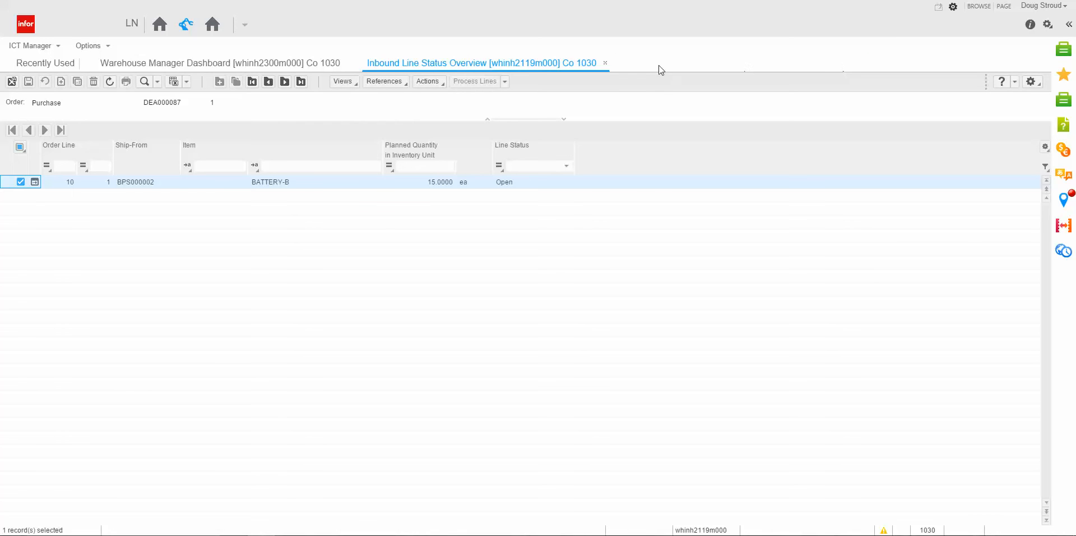
left_click(606, 64)
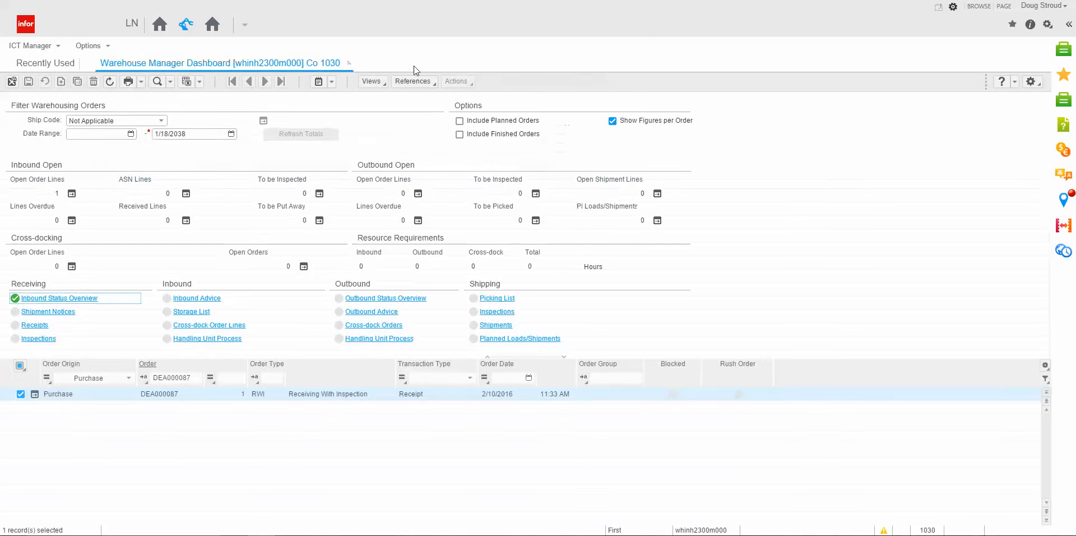
left_click(349, 64)
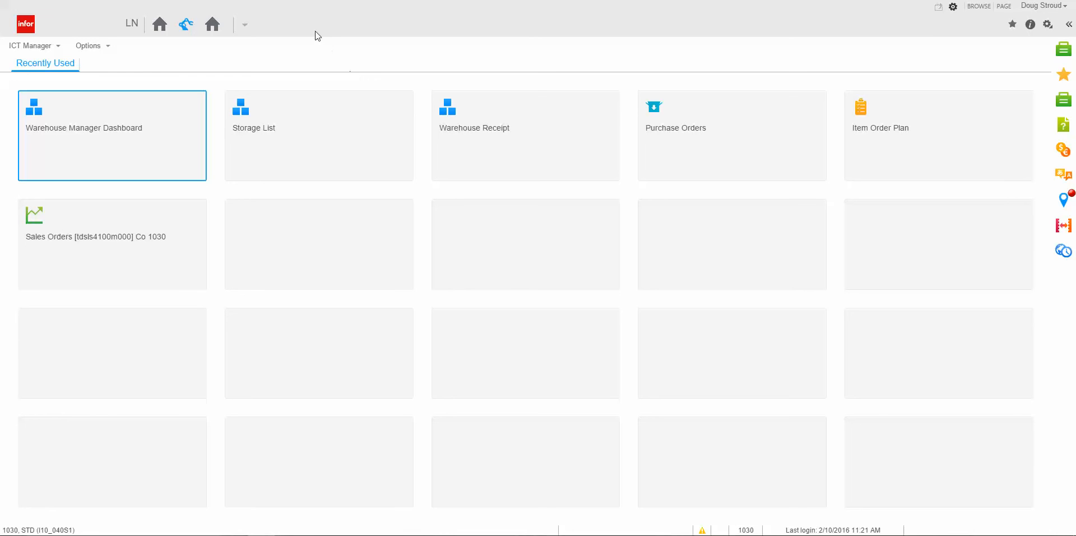
left_click(471, 131)
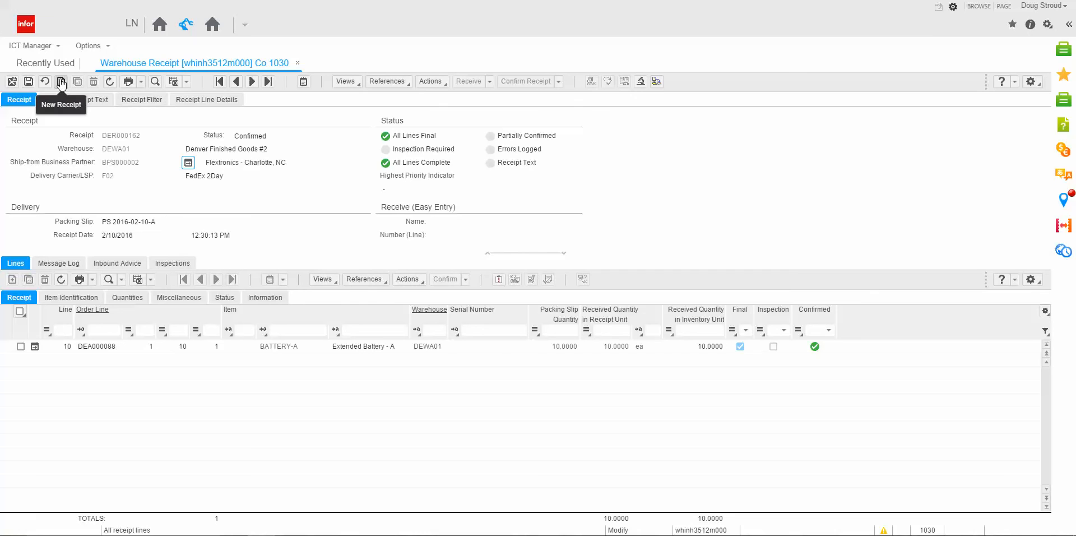
left_click(61, 83)
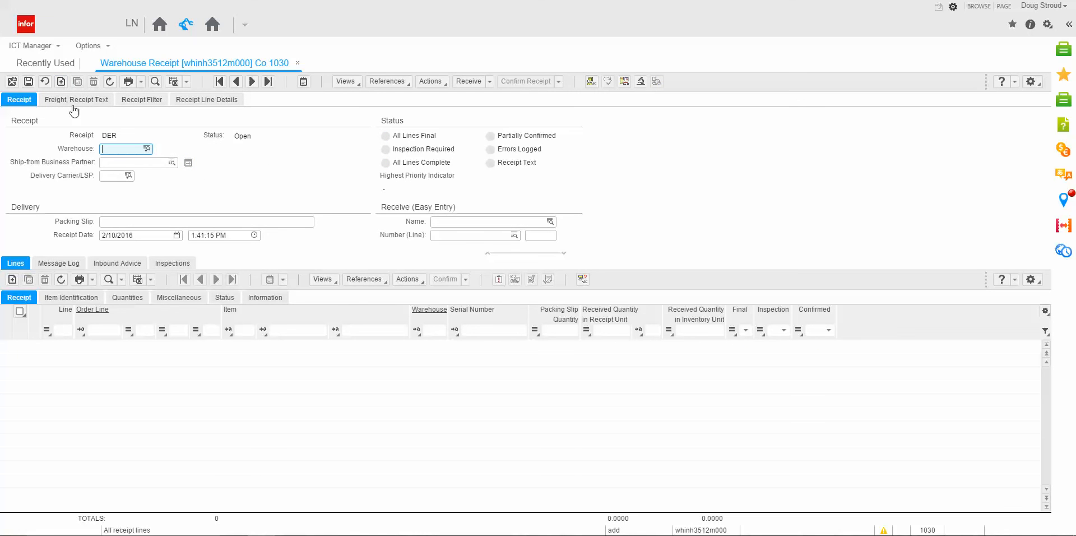
left_click(113, 222)
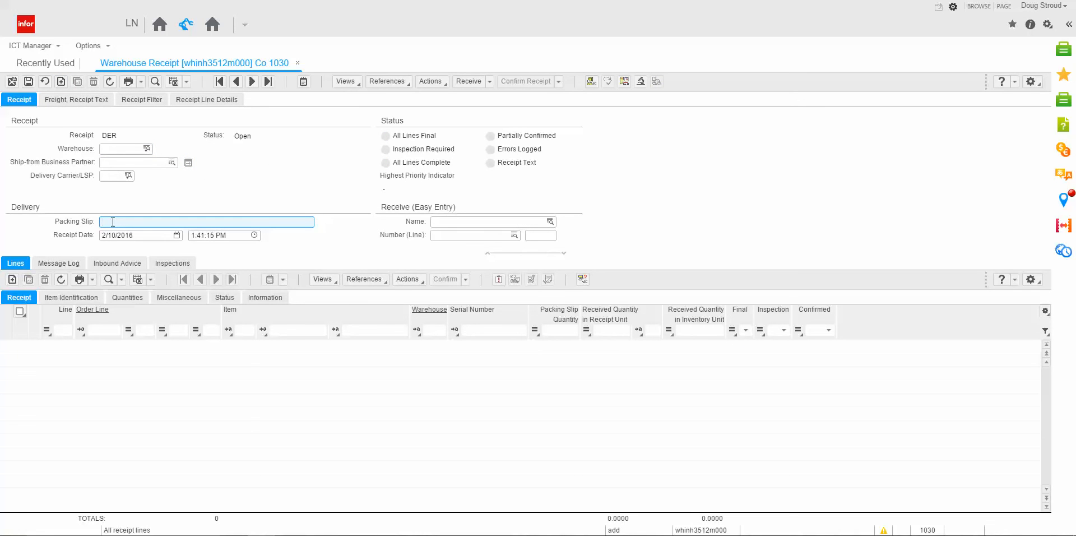
type("PS 2016-02-010-001")
left_click(113, 222)
key("Tab")
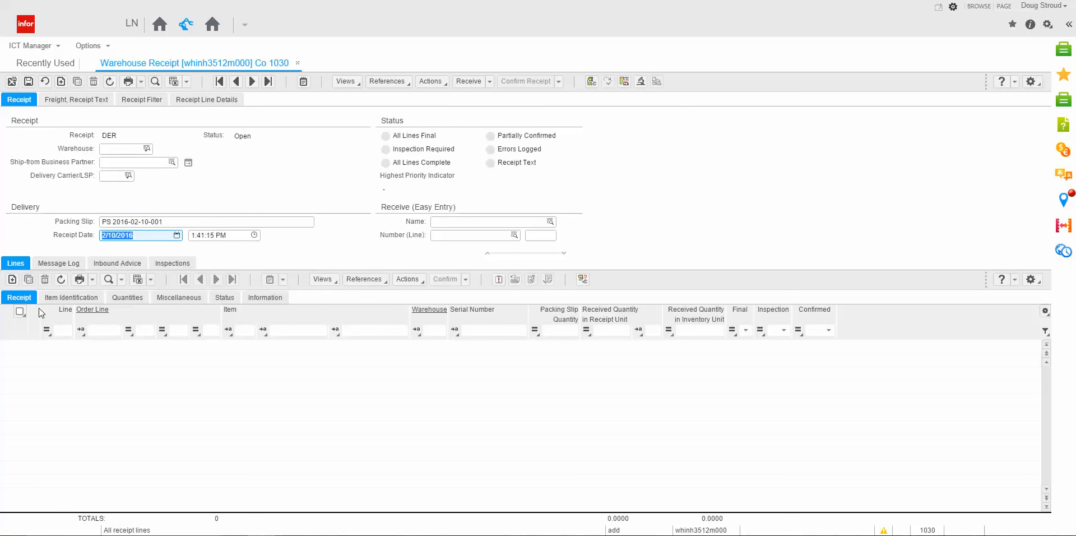
Add a receipt line by linking the expected purchase order line for BATTERY-B, accepting the differing receipt date.
left_click(12, 280)
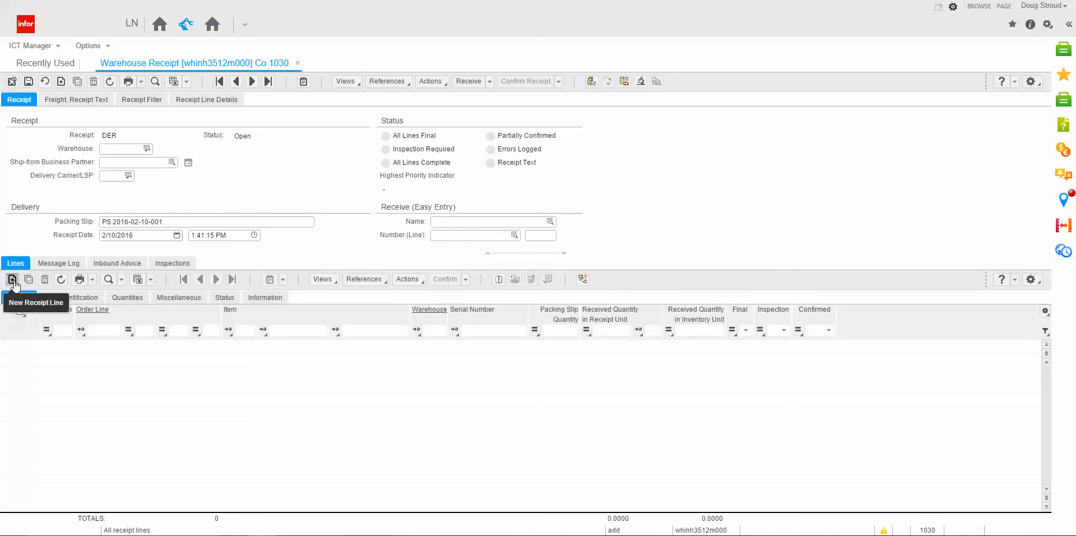
left_click(12, 279)
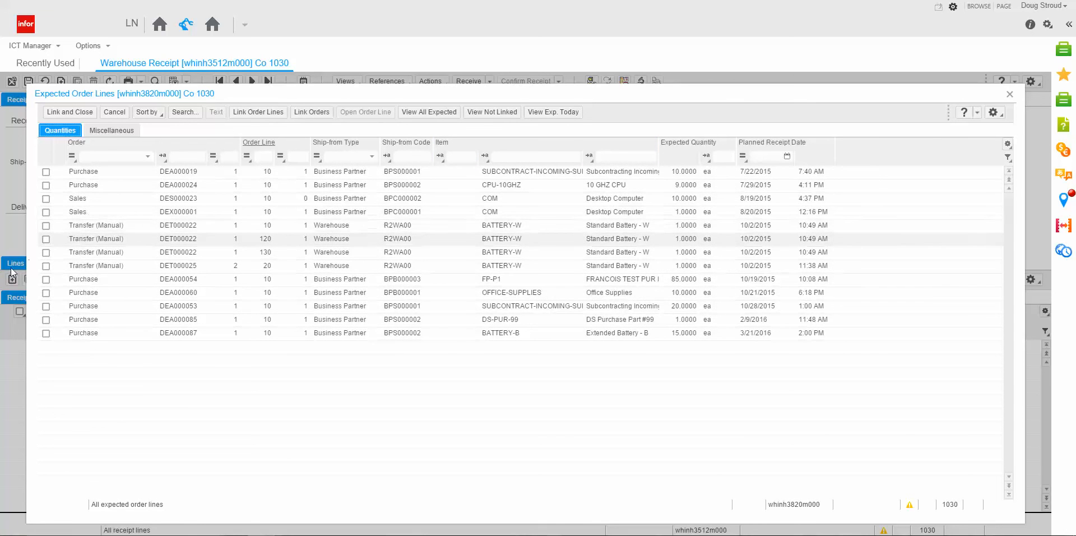
left_click(46, 334)
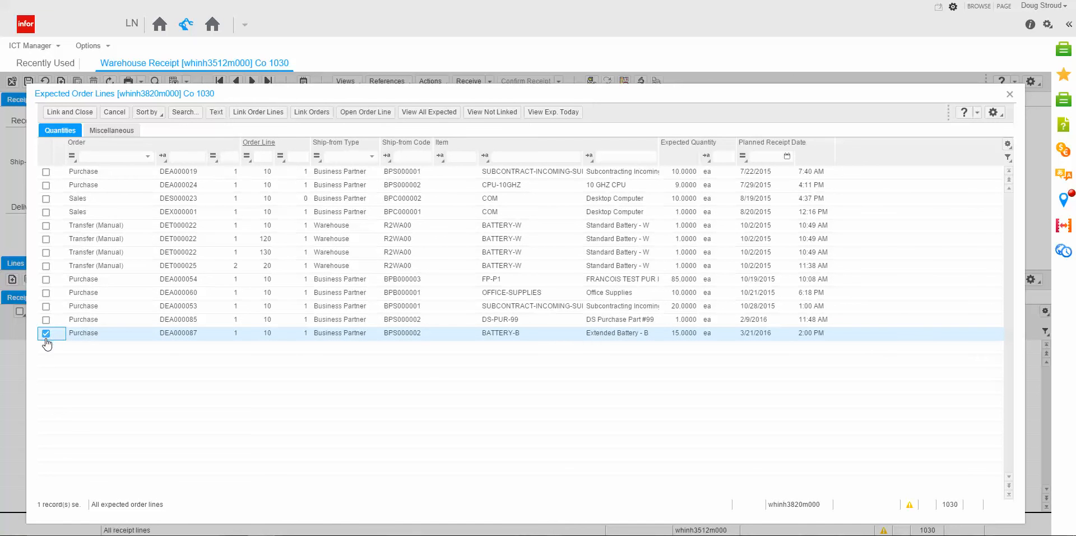
left_click(65, 112)
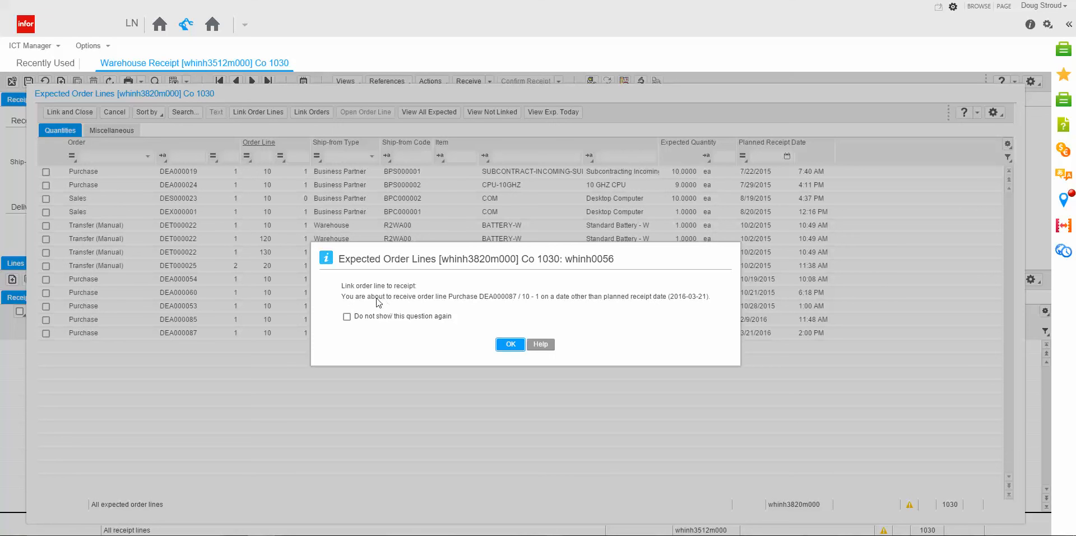
left_click(511, 345)
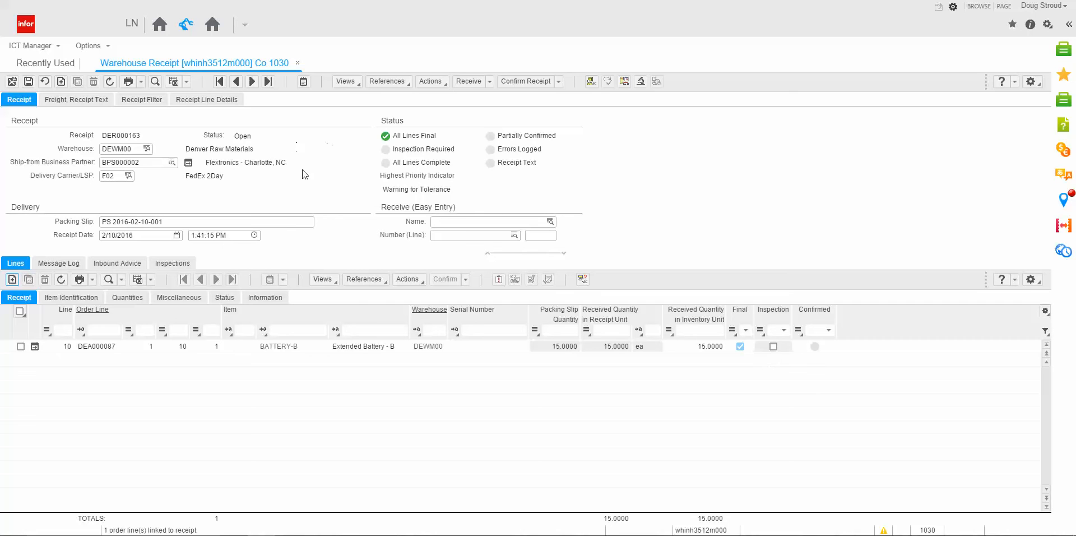
Confirm the receipt and review the generated Storage List by Location and Labels reports, closing both.
left_click(537, 85)
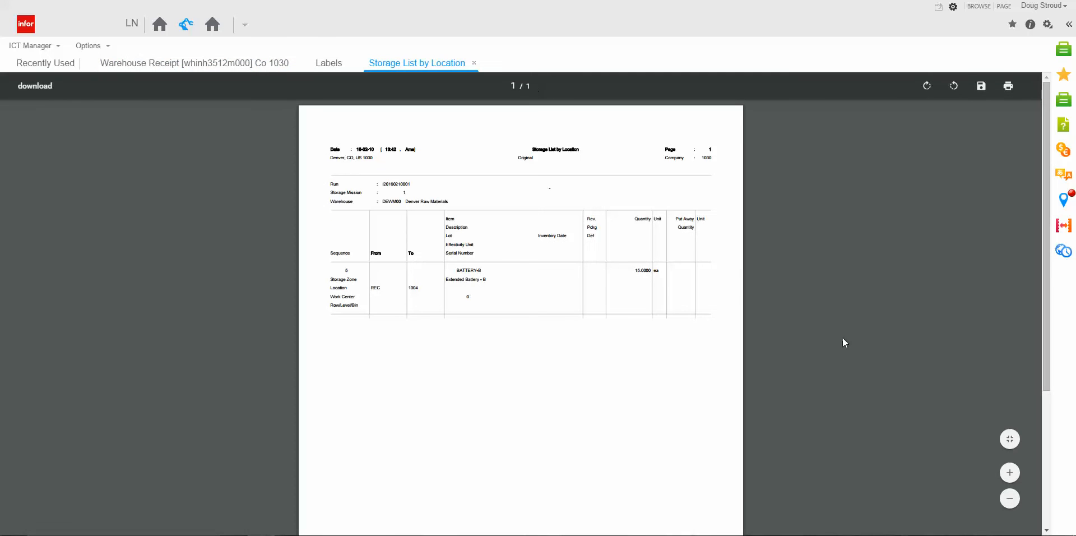
left_click(1010, 473)
left_click(1011, 472)
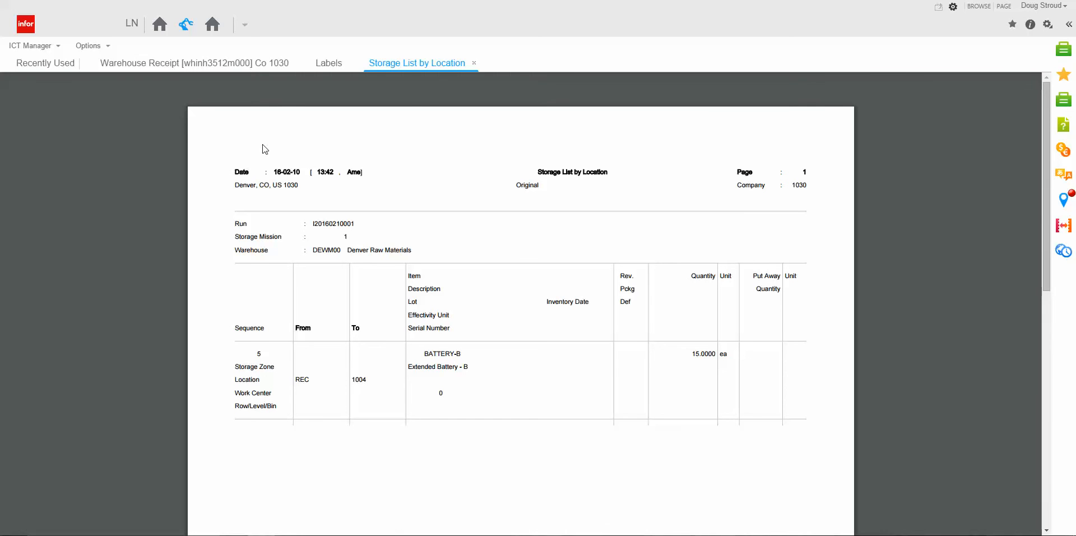
mouse_move(457, 86)
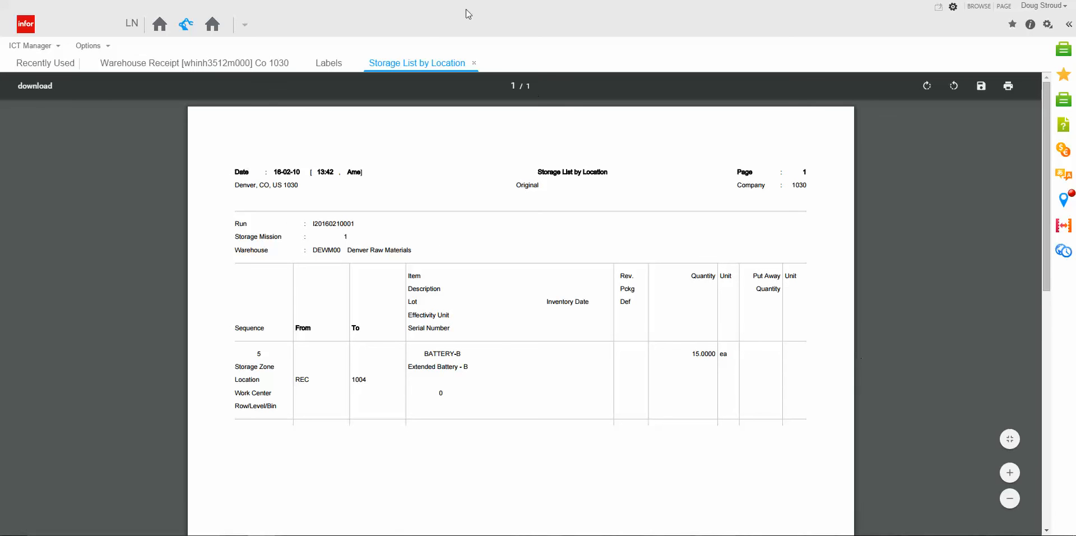
left_click(475, 64)
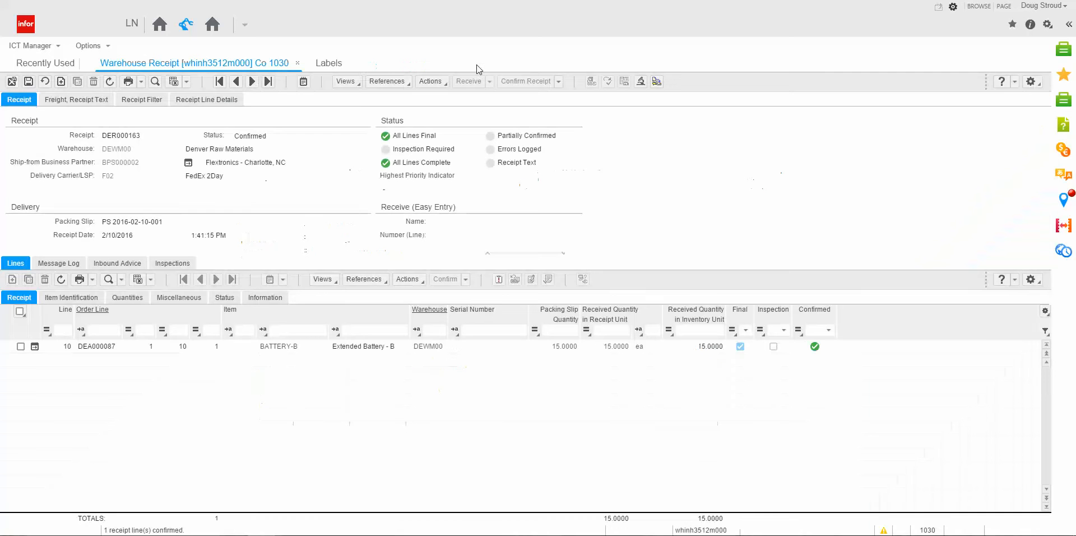
left_click(337, 64)
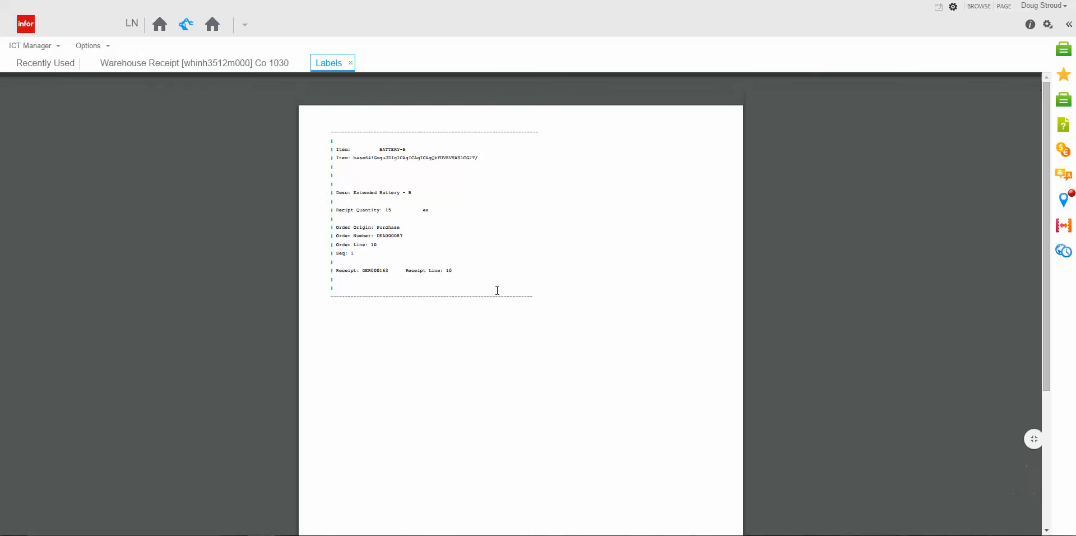
left_click(351, 63)
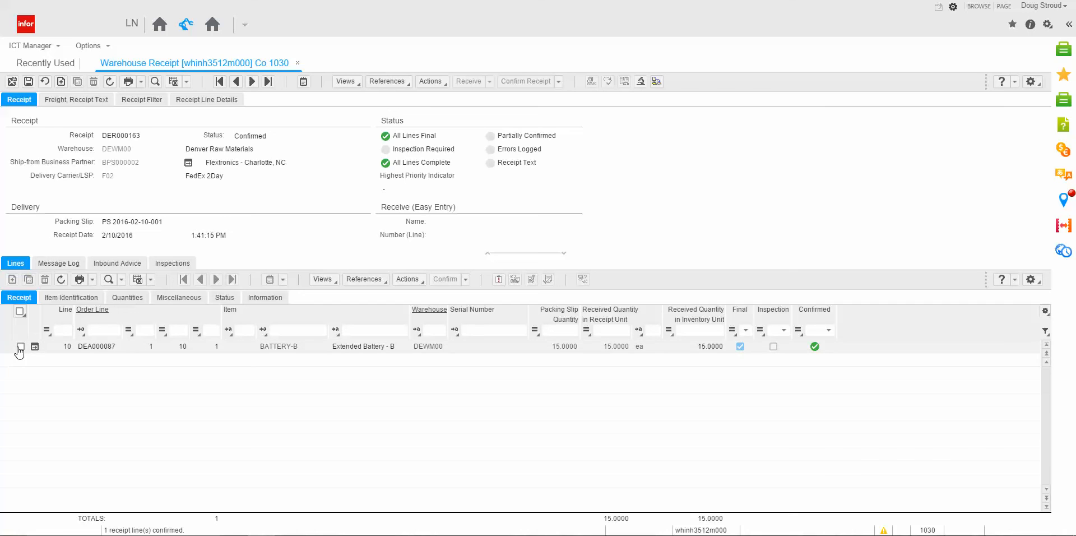
Examine the inbound line status overview of the BATTERY-B receipt line and close it along with the receipt.
left_click(21, 346)
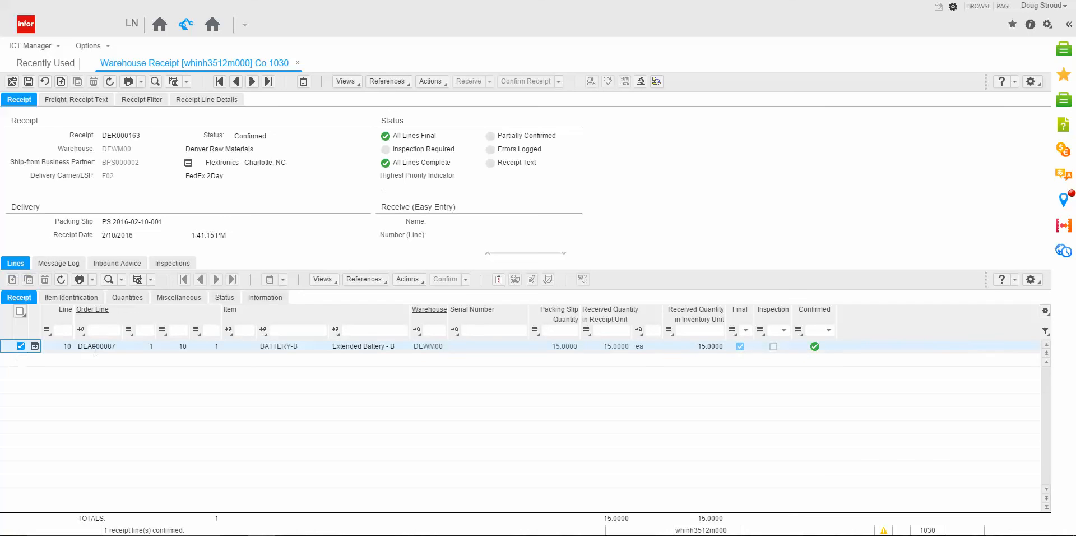
left_click(499, 280)
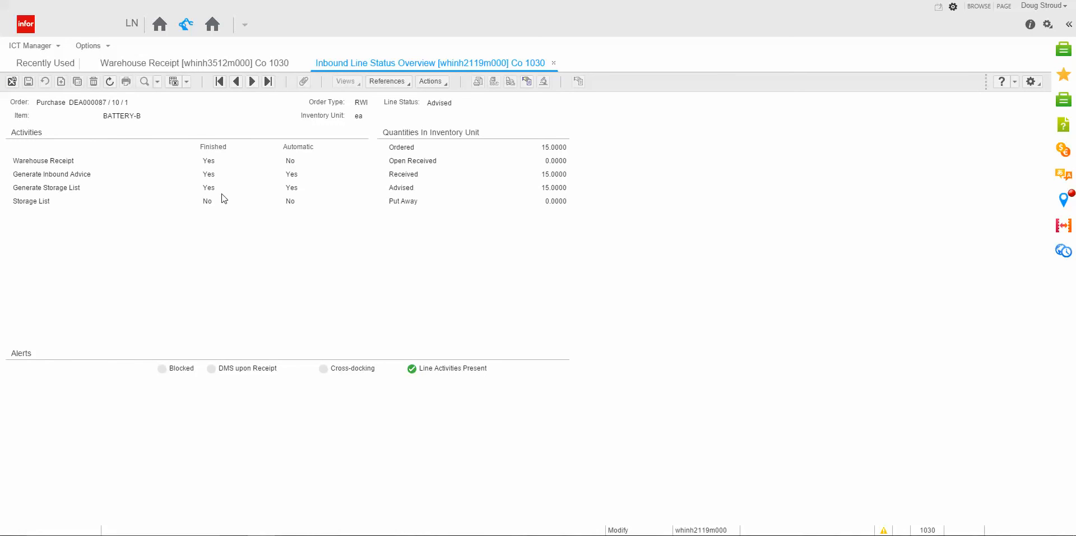
left_click(554, 64)
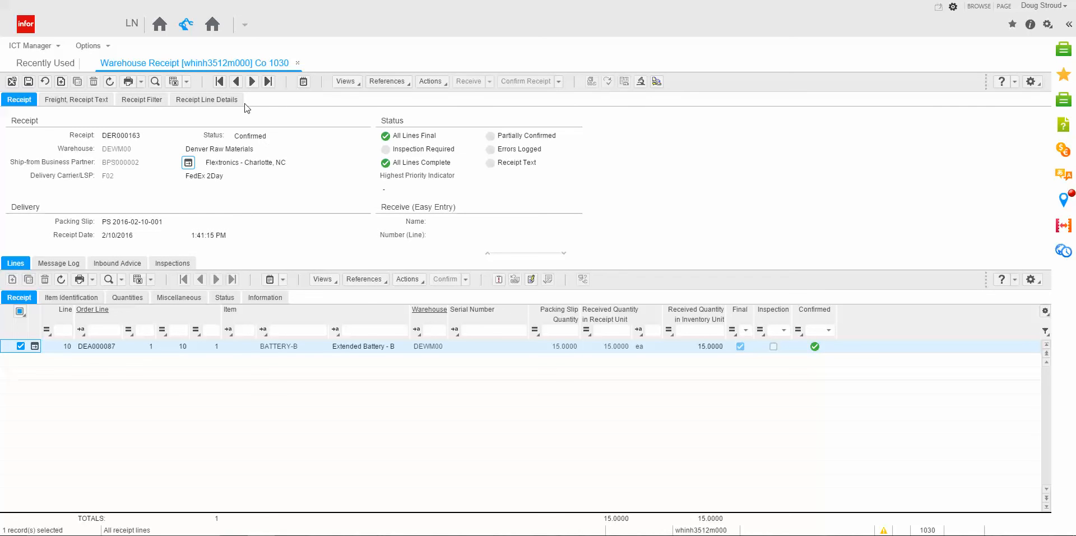
left_click(298, 62)
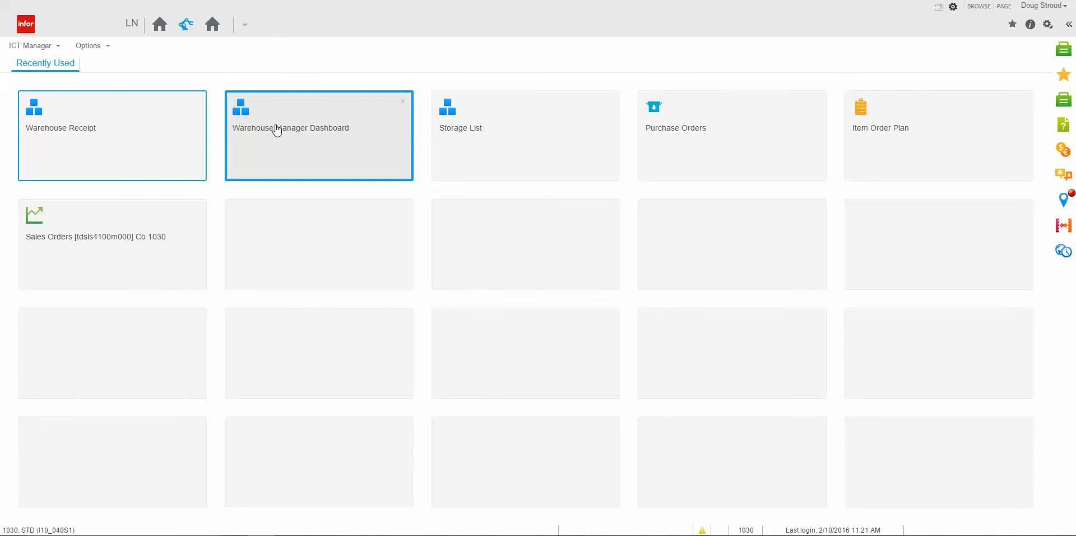
Open the Storage List and bring up the BATTERY-B put-away run for warehouse DEWM00, storage mission 1.
left_click(478, 139)
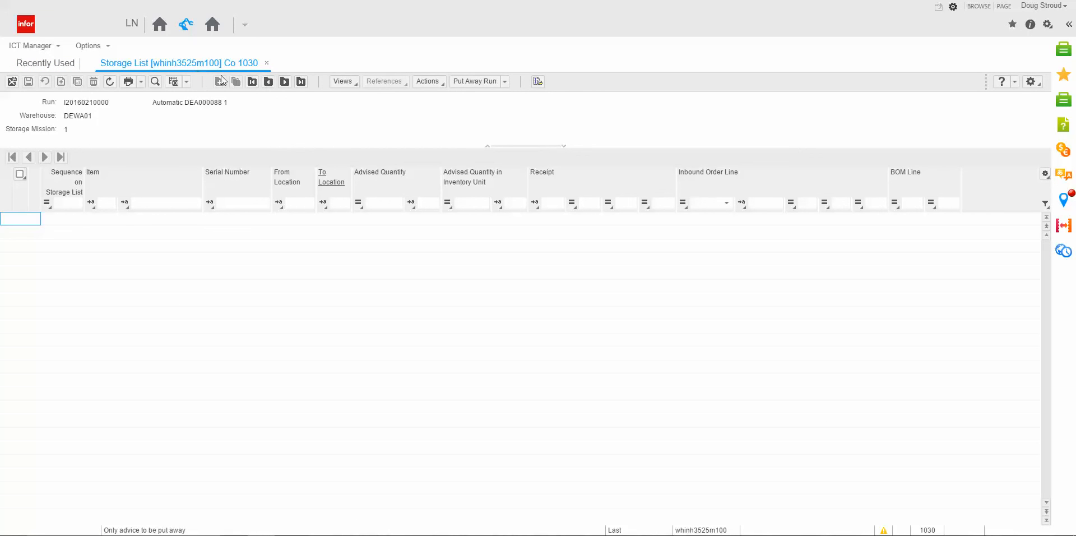
left_click(285, 82)
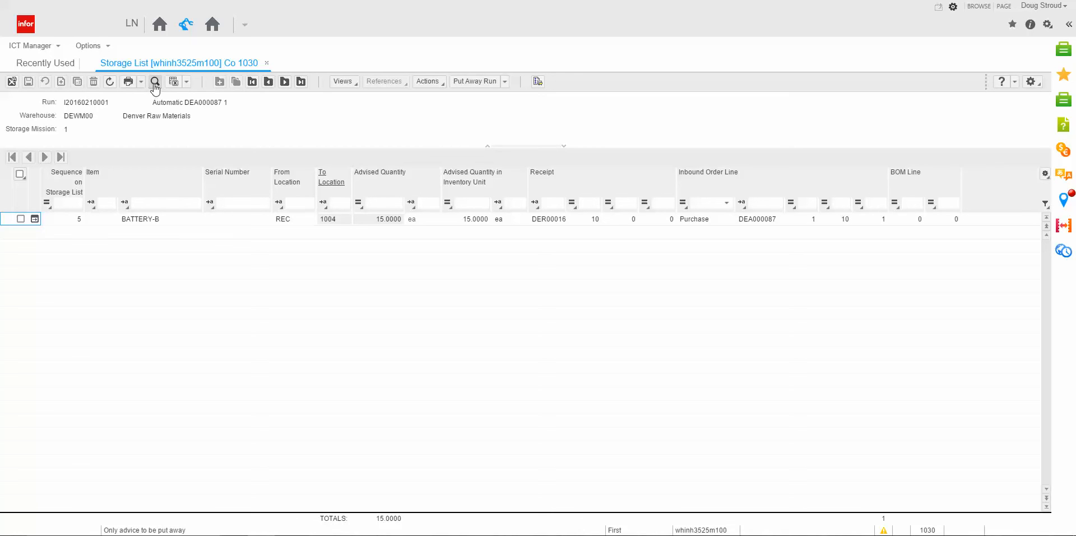
left_click(155, 83)
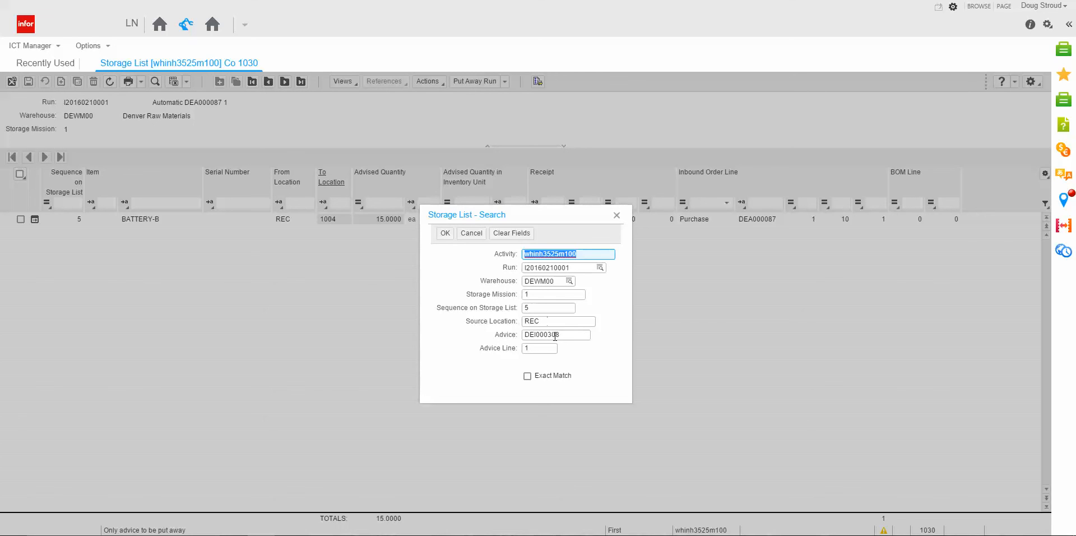
left_click(445, 233)
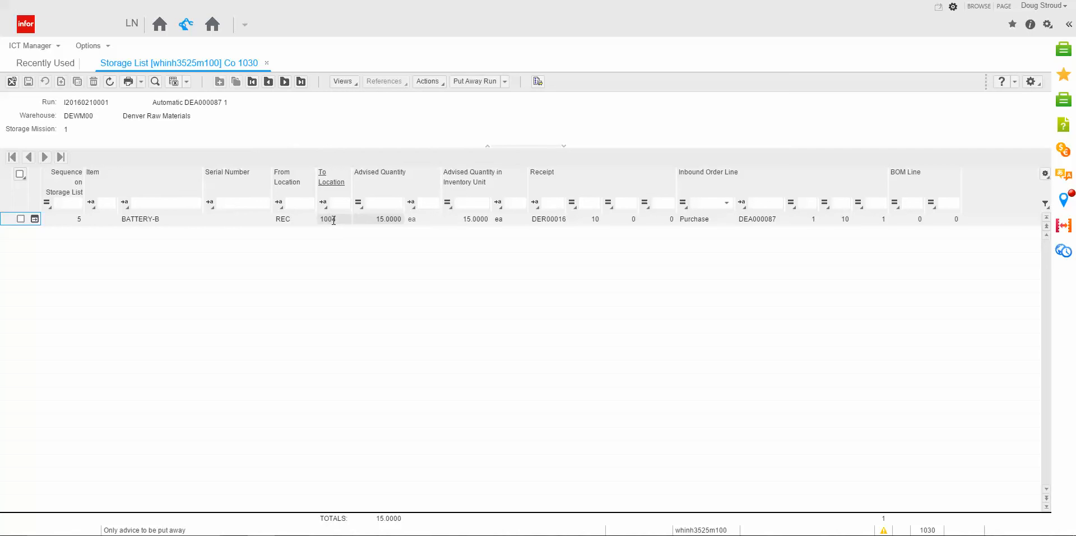
Look up the warehouse locations available as the BATTERY-B line's destination, leaving the lookup without choosing one.
left_click(334, 219)
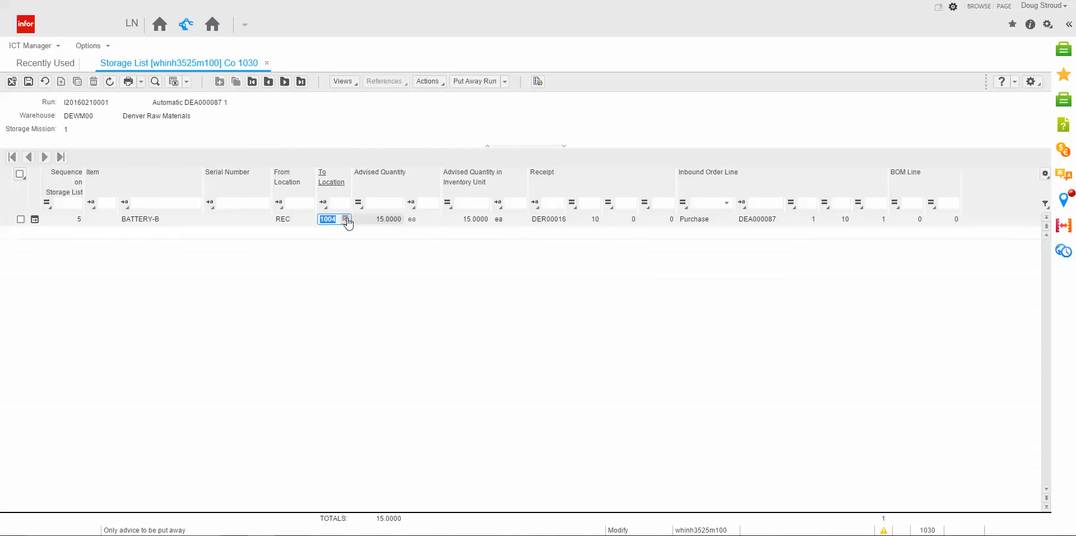
left_click(346, 219)
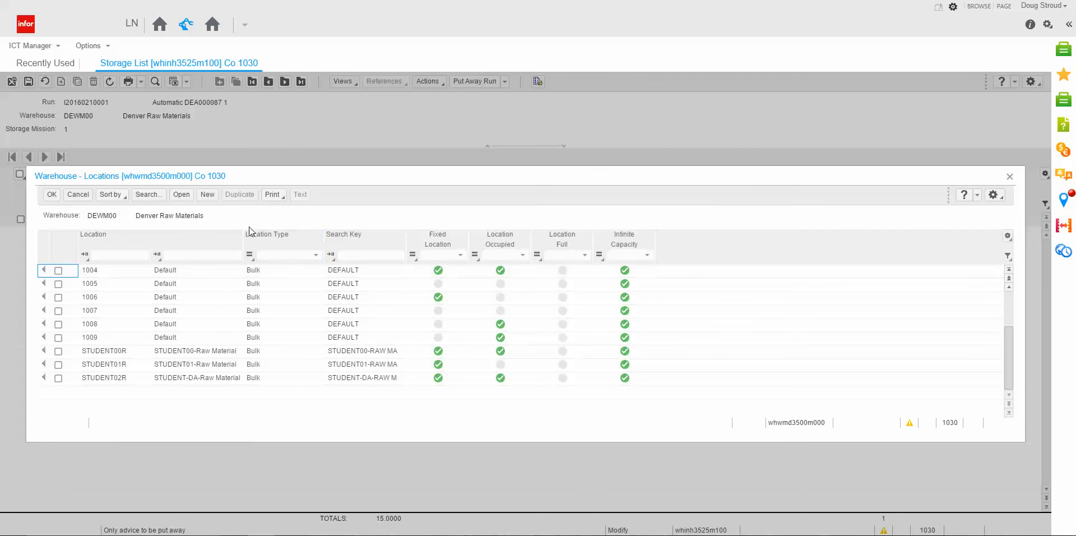
left_click(83, 195)
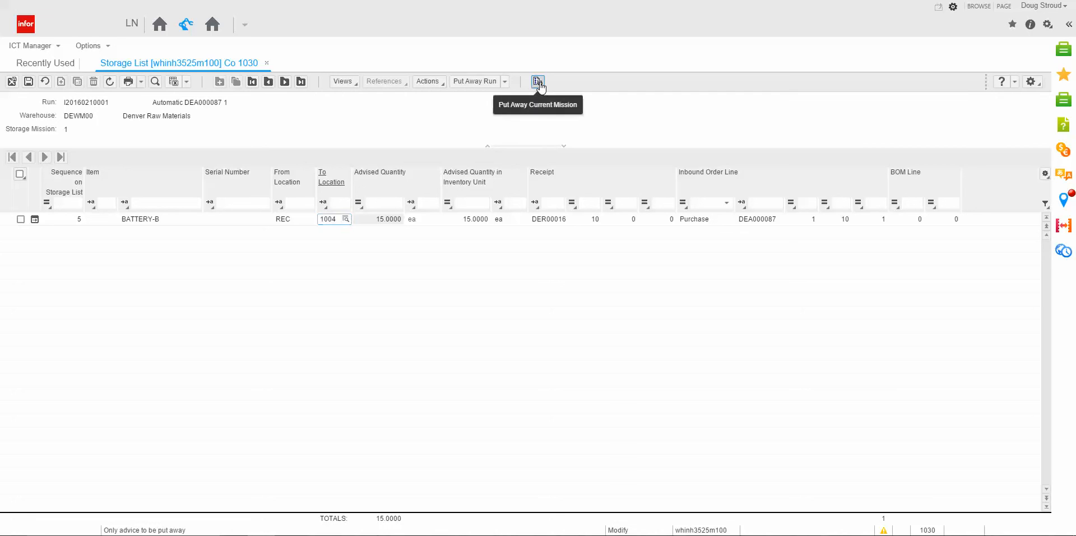
Put away the current storage mission for BATTERY-B and close the Storage List.
left_click(539, 83)
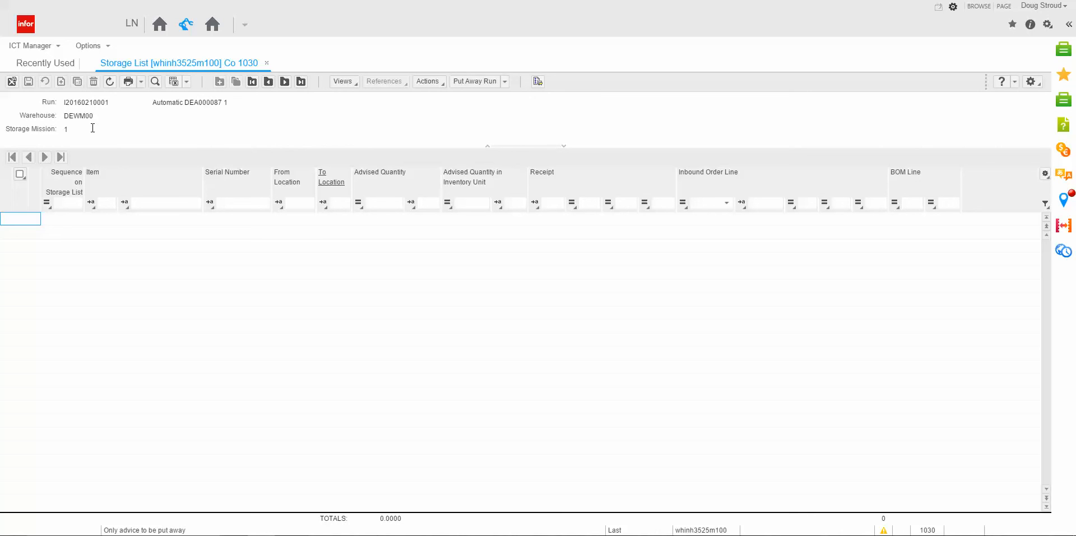
left_click(11, 85)
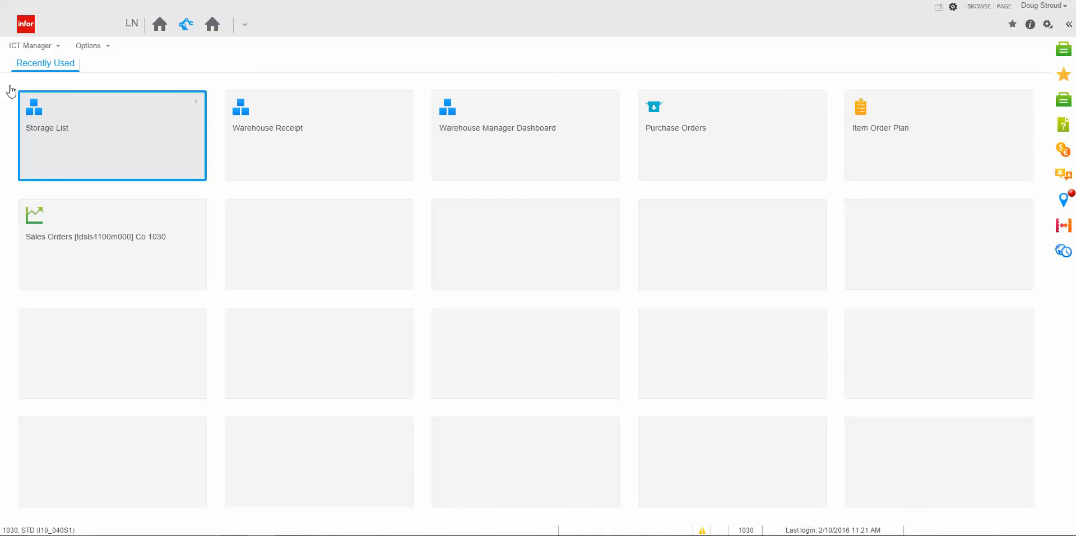